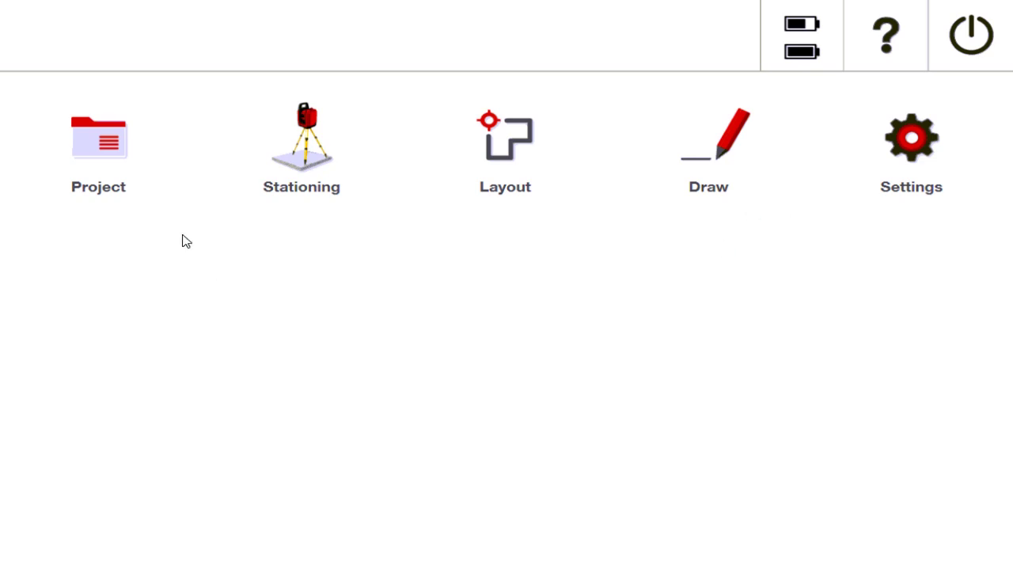
Open the project list showing the DEMO and M and R projects
click(112, 157)
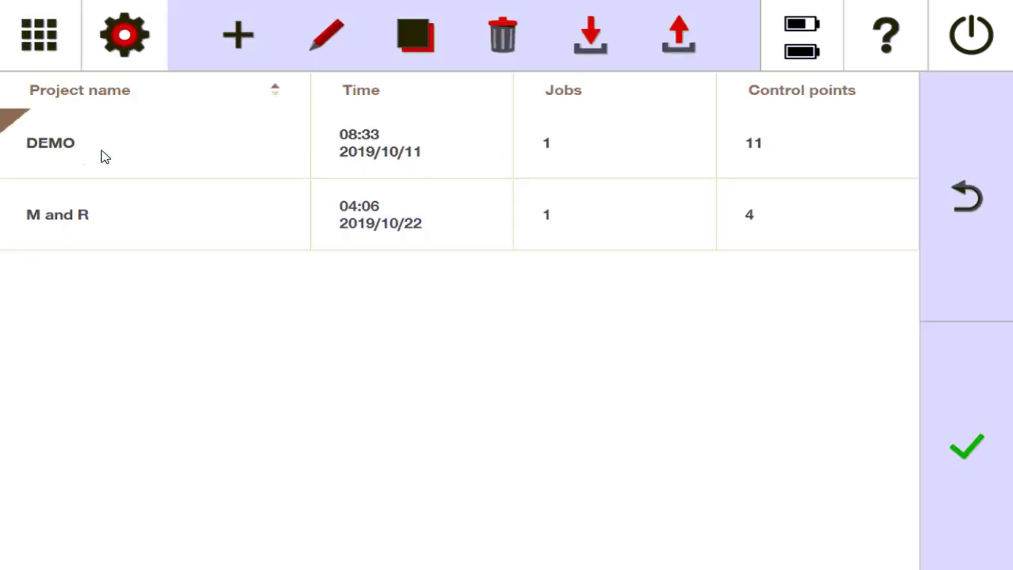
Delete the M and R project, then open the DEMO project's job list
click(148, 218)
click(506, 49)
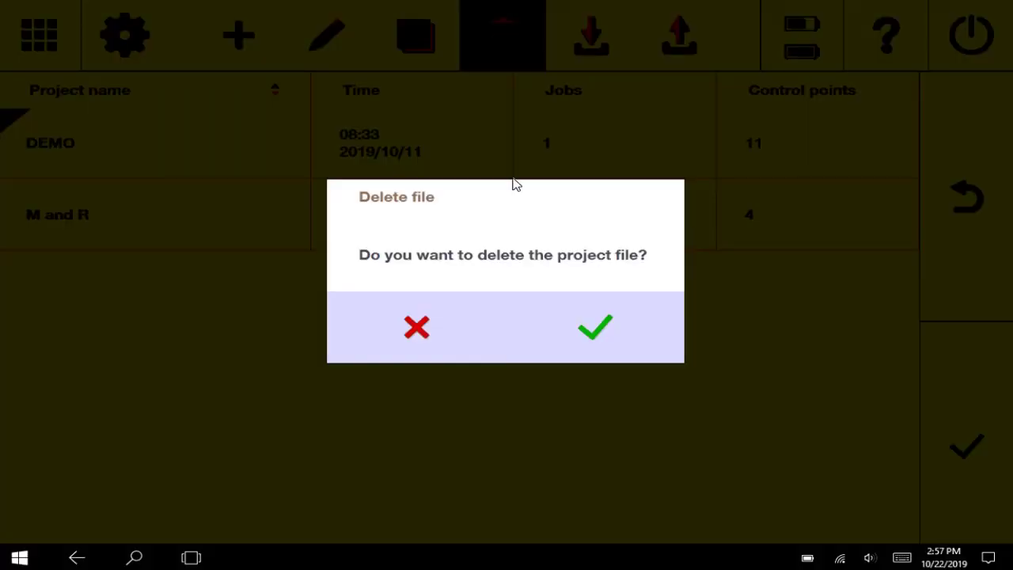
click(606, 334)
click(479, 284)
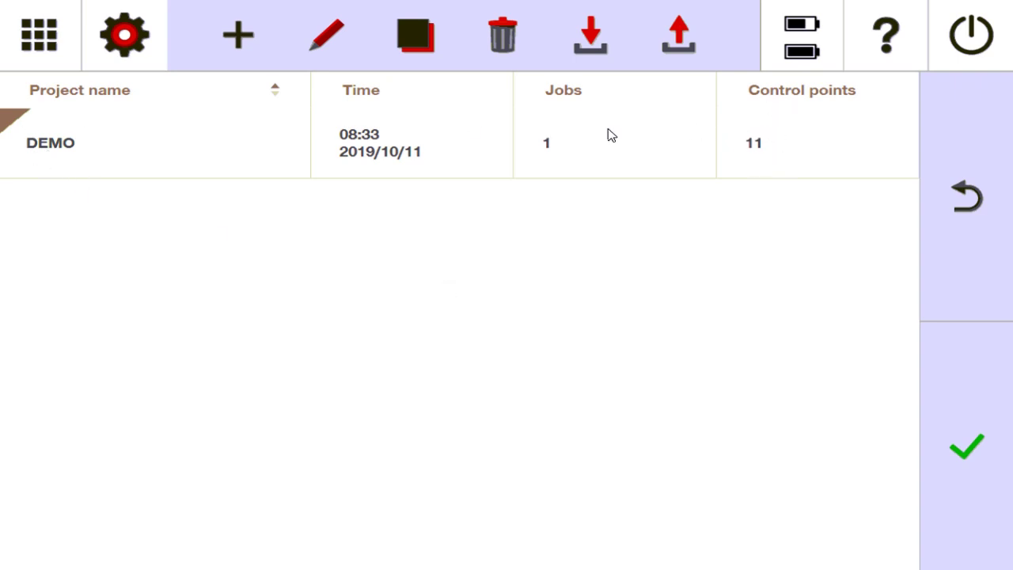
click(197, 141)
click(979, 458)
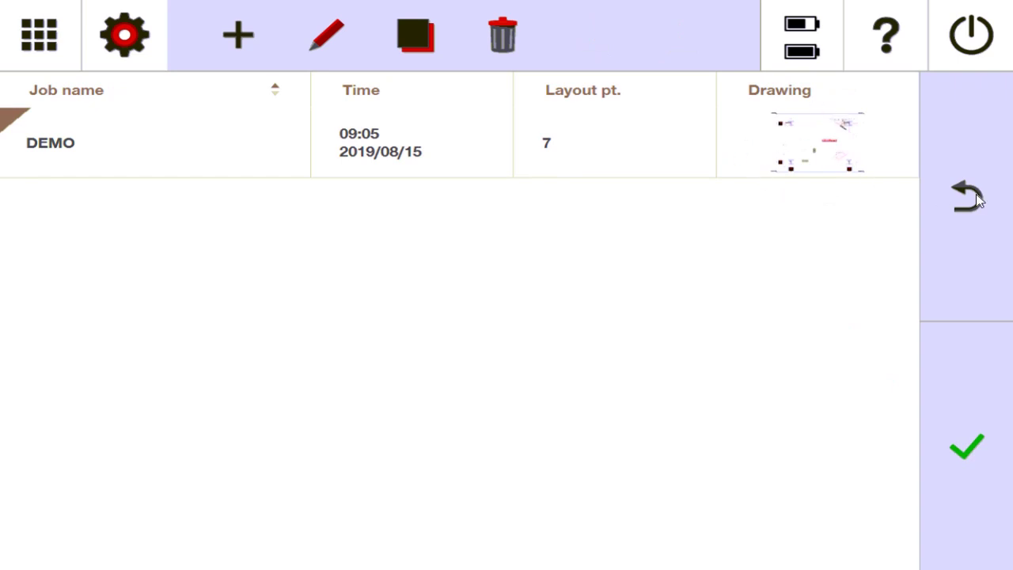
Try Building Line stationing, which is refused because the project isn't empty
click(971, 198)
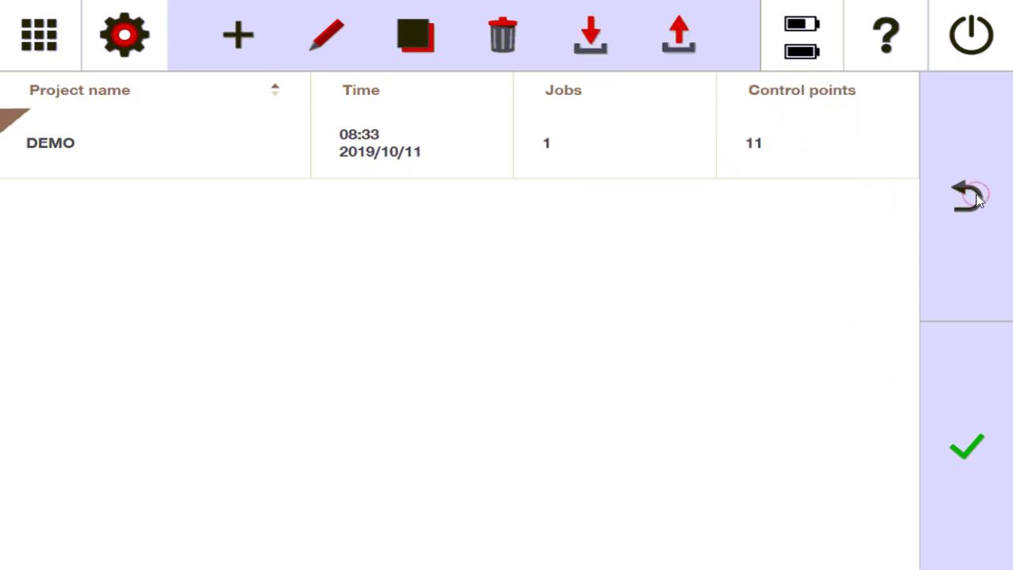
click(47, 33)
click(326, 154)
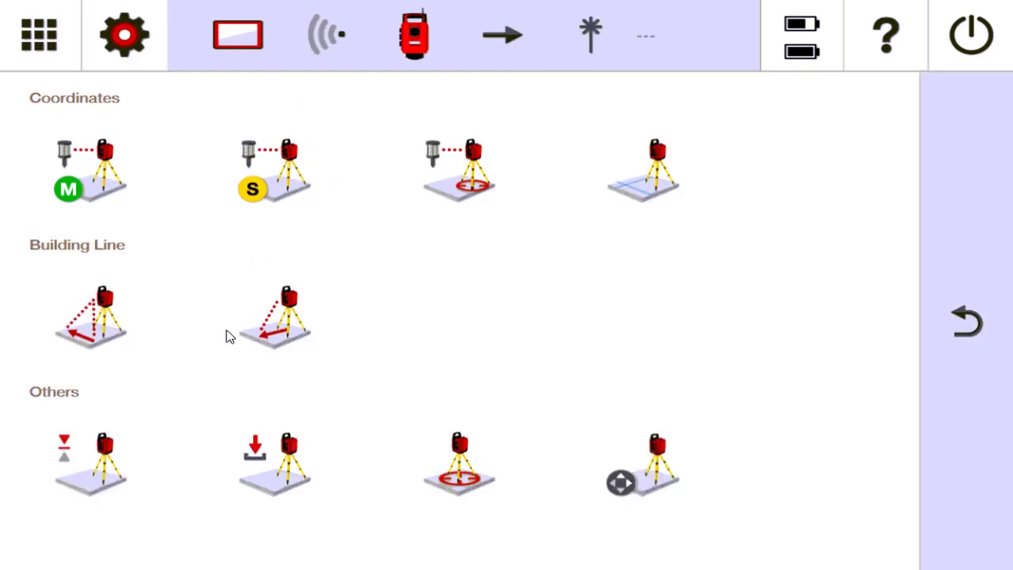
click(96, 330)
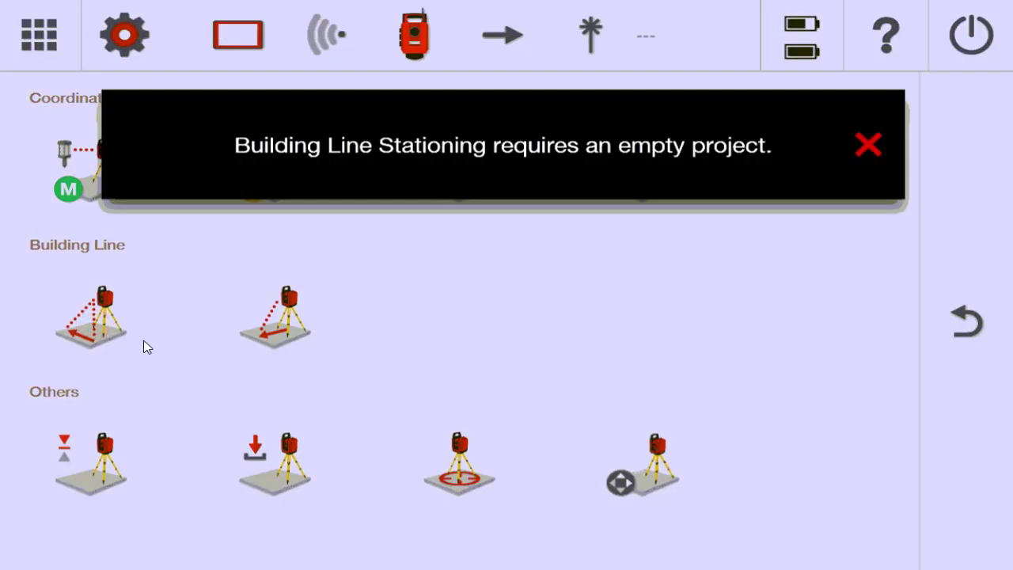
click(867, 145)
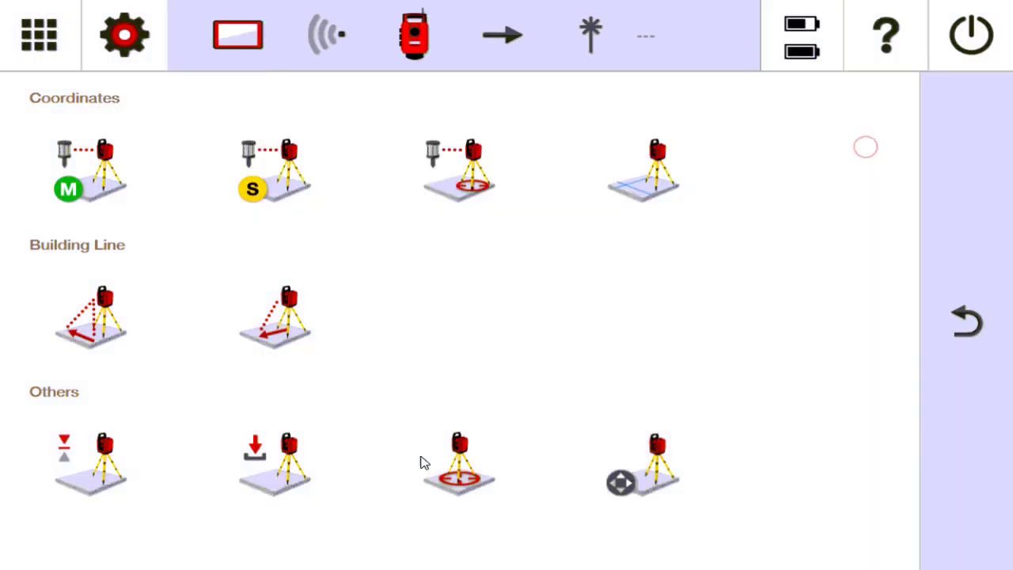
Try Free Stationing, dismiss its empty-project warning, and return to the project list
click(467, 484)
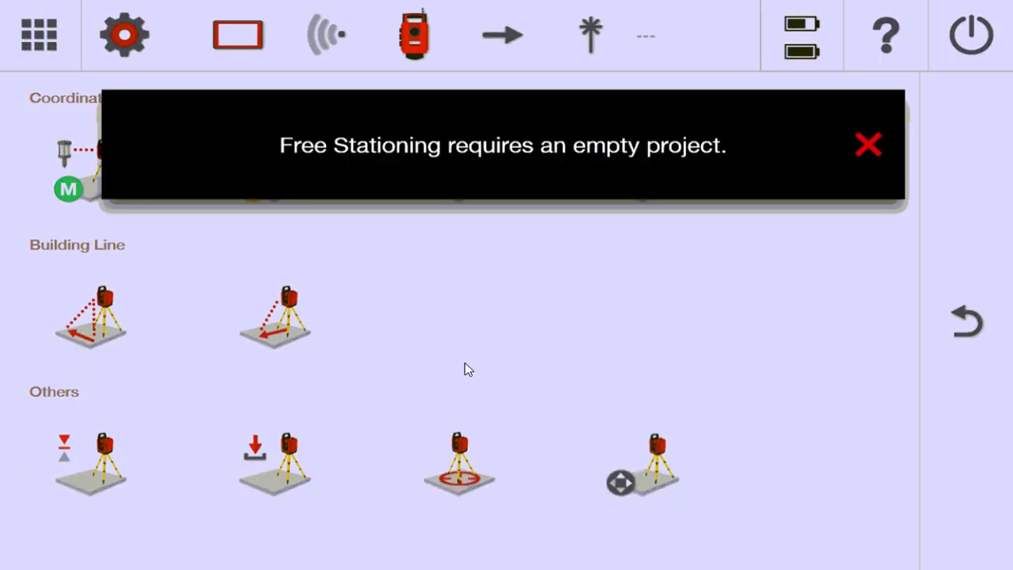
click(868, 146)
click(33, 41)
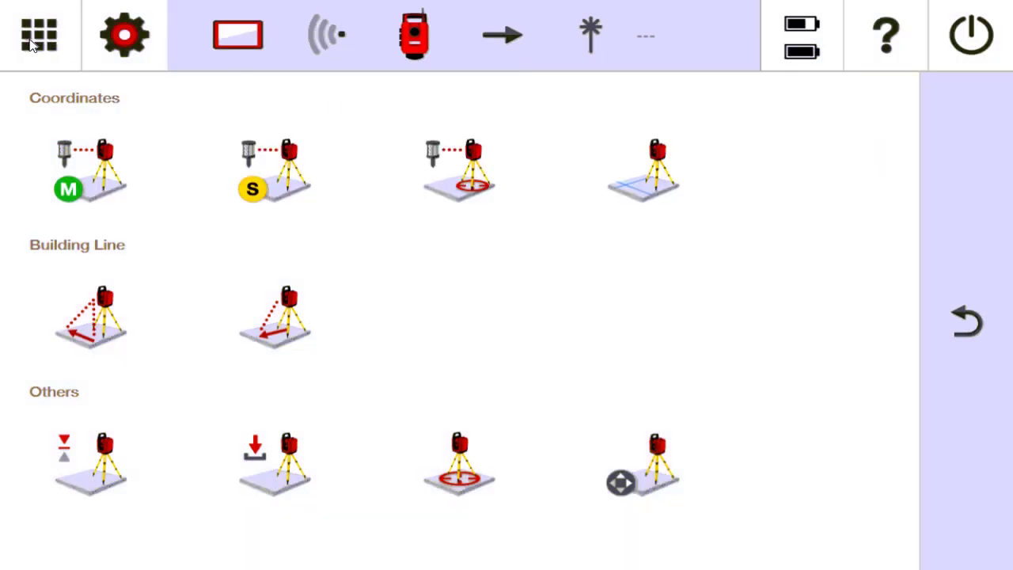
click(86, 144)
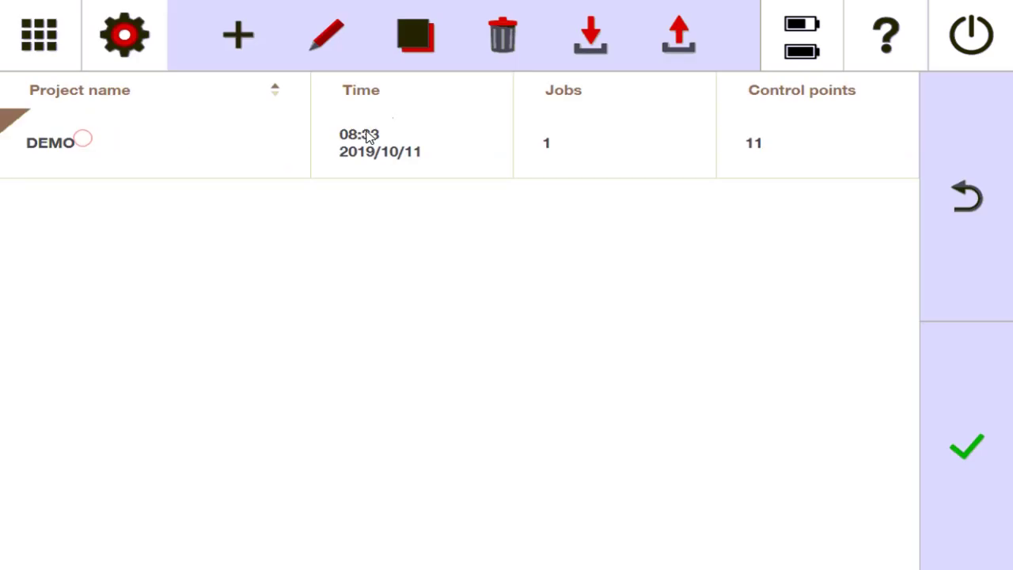
Create an empty project named 'BLG LINE' without a description and open its jobs
click(237, 36)
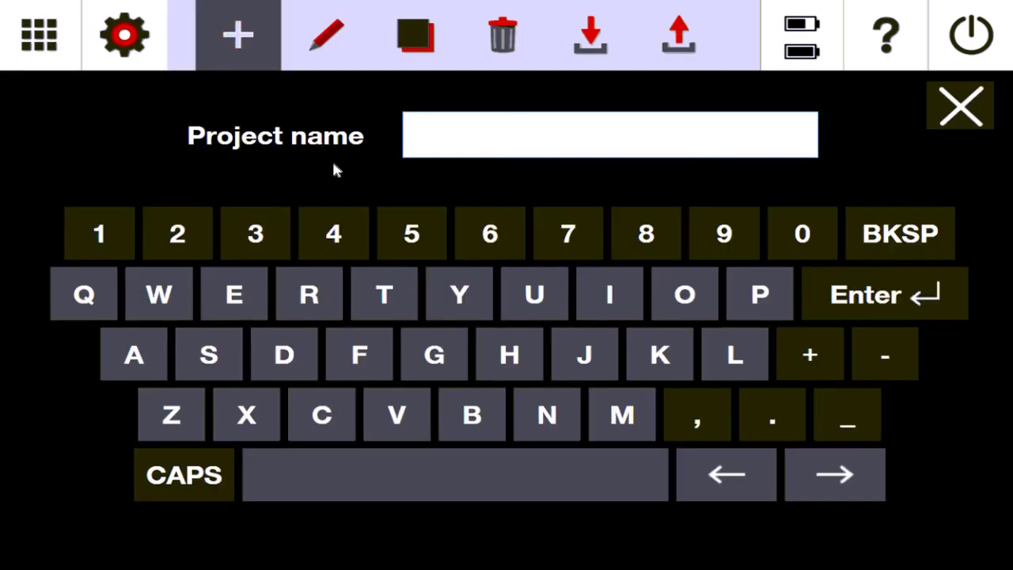
text(BLG LINE)
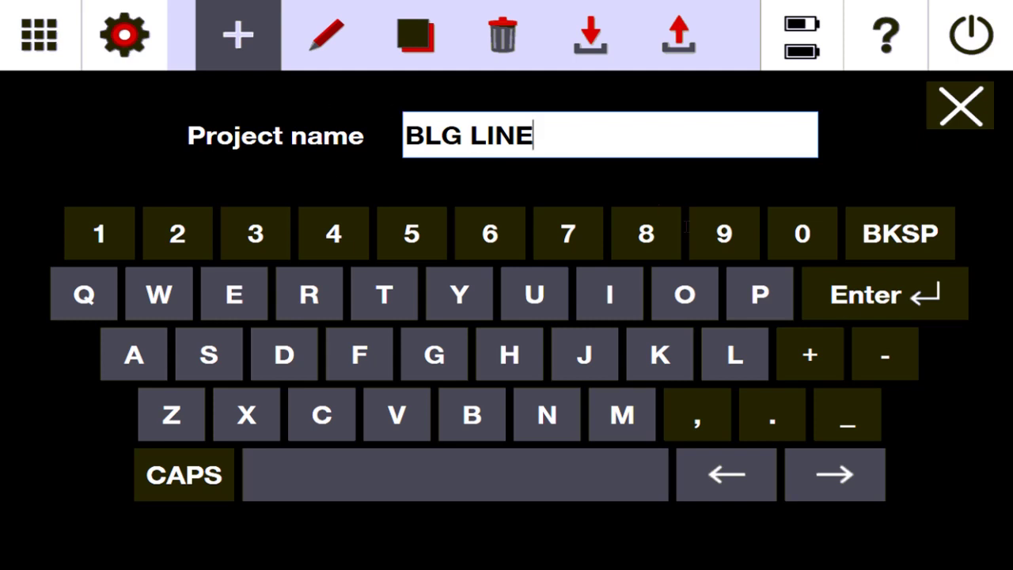
click(873, 308)
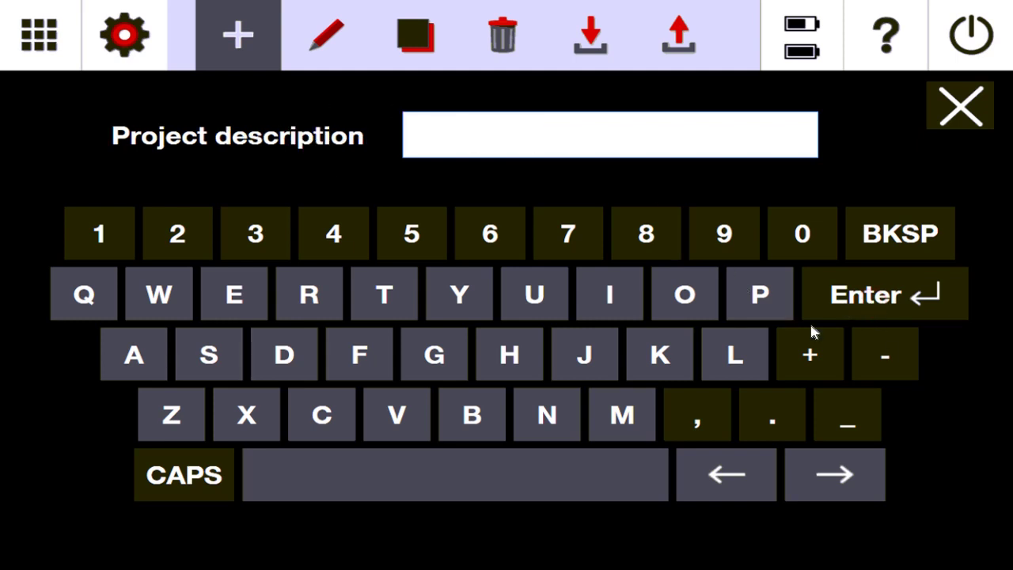
click(892, 310)
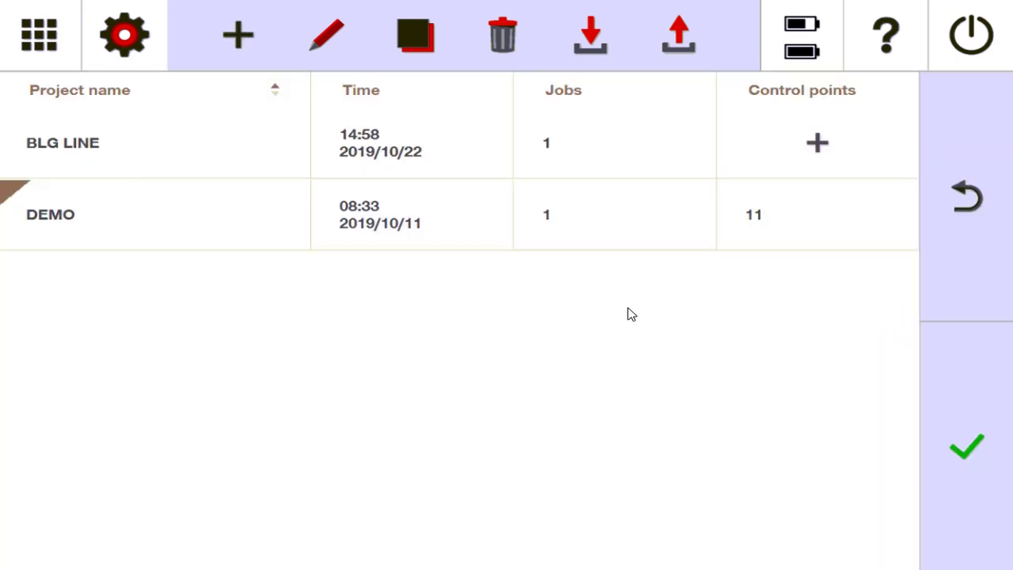
click(962, 442)
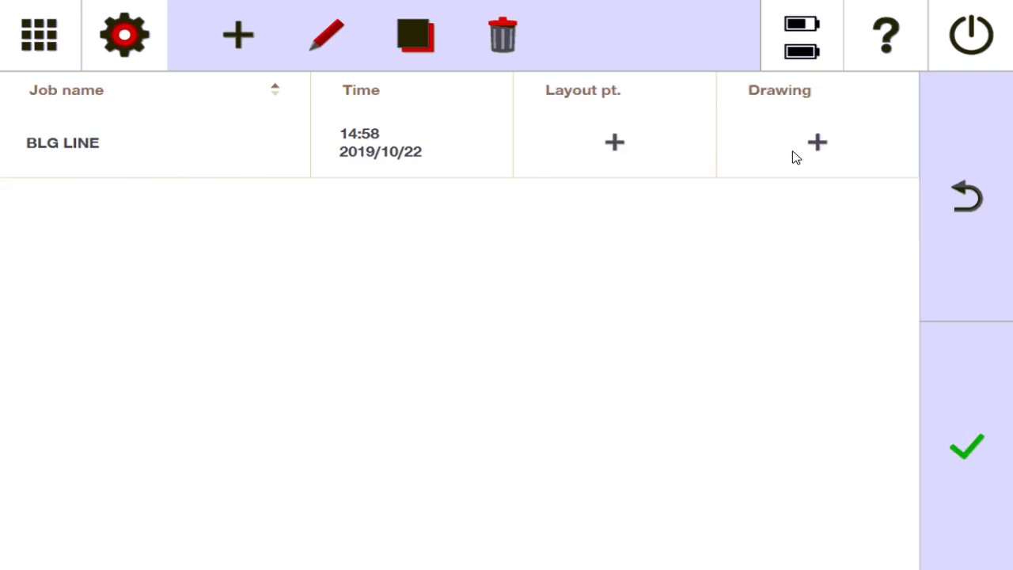
Load the BLG LINE job and go to the stationing methods
click(963, 450)
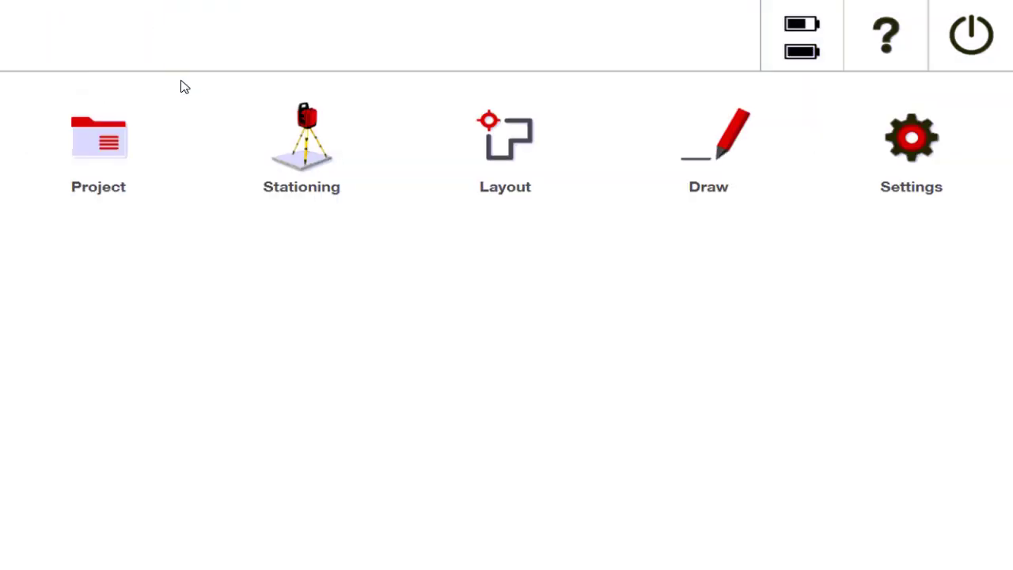
click(299, 159)
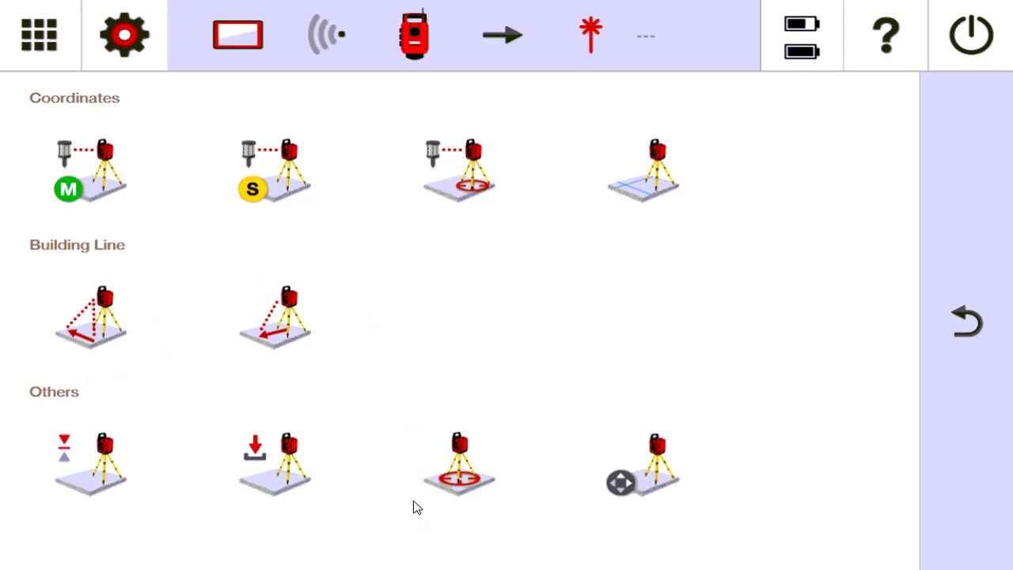
Start Building Line stationing, measure point BL1, and switch to manual instrument aiming
click(101, 340)
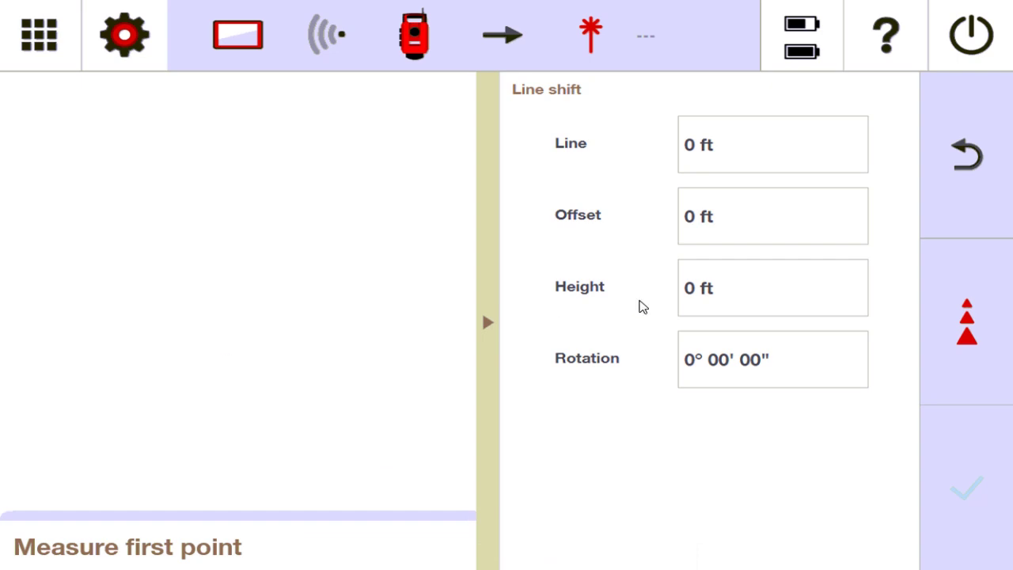
click(972, 327)
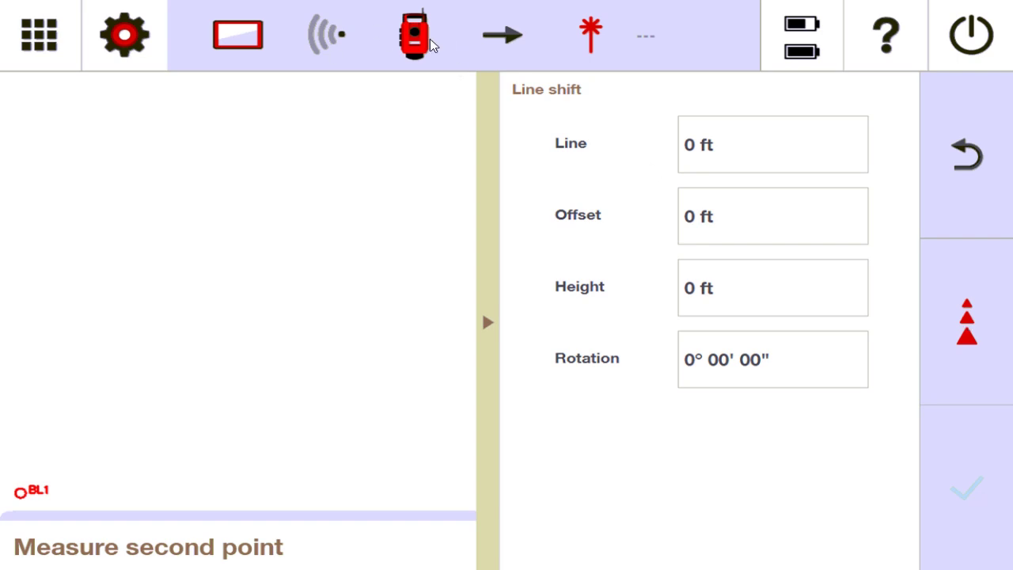
click(514, 33)
click(450, 128)
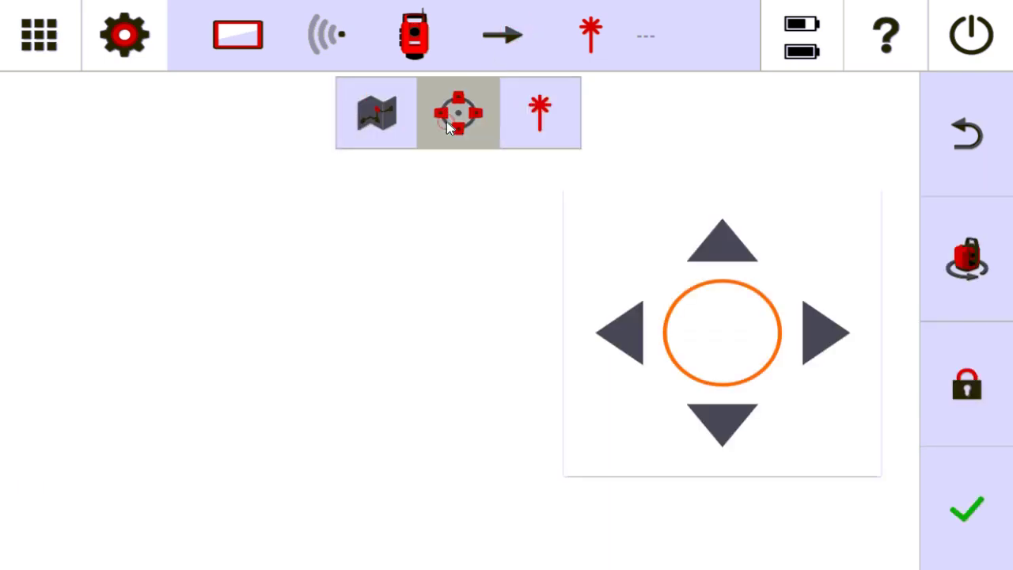
Nudge the instrument left and right, then return to point measuring
click(627, 340)
click(828, 340)
click(961, 136)
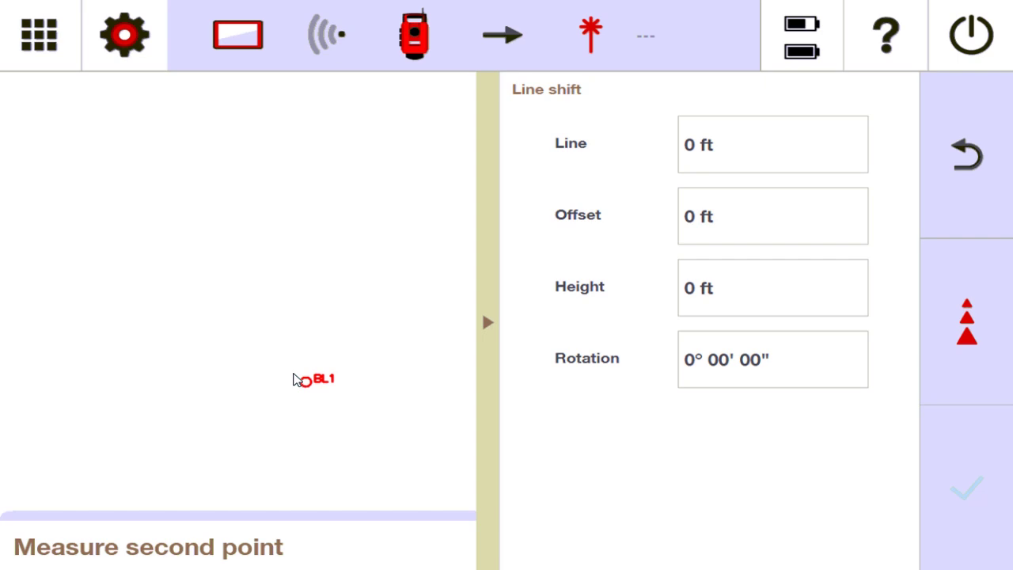
Measure point BL2 and collapse the Line shift panel to view line BL1–BL2
click(970, 331)
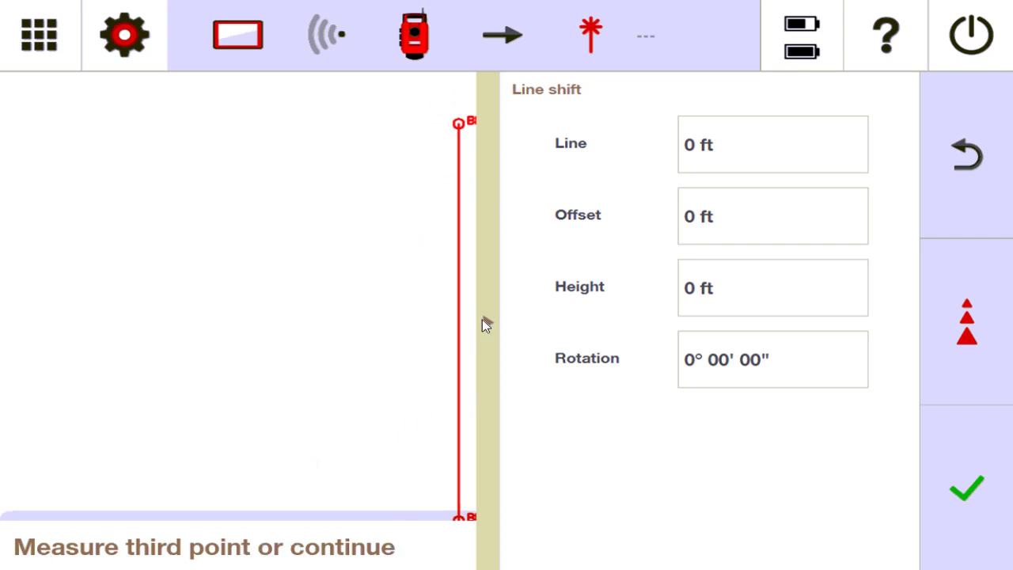
click(489, 324)
click(491, 325)
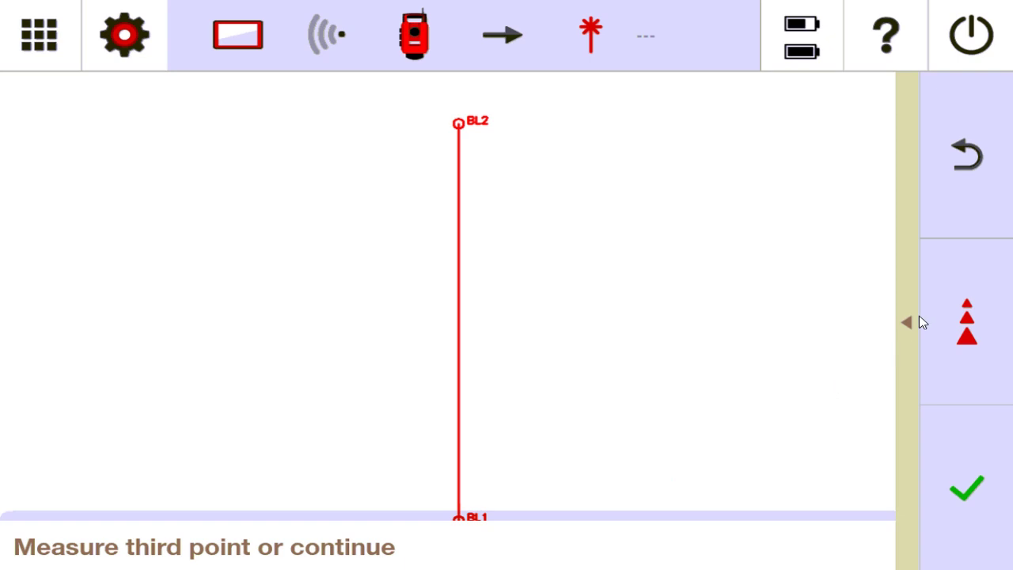
Reopen the line shift panel and check the Height and Rotation values
click(908, 325)
click(907, 321)
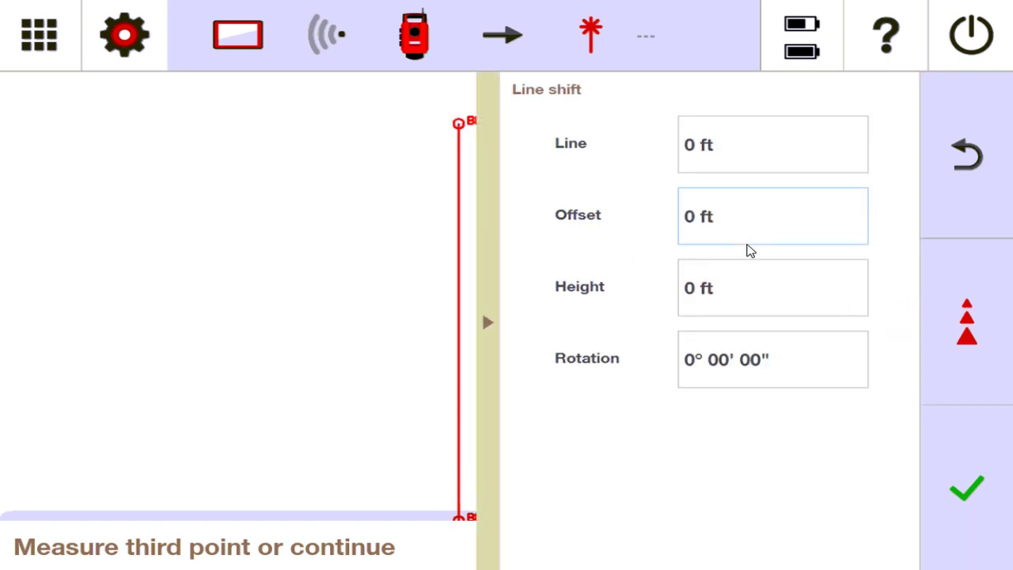
click(721, 283)
click(565, 362)
Set the Line shift to 10 ft and view the shifted line BL1'–BL2'
click(688, 144)
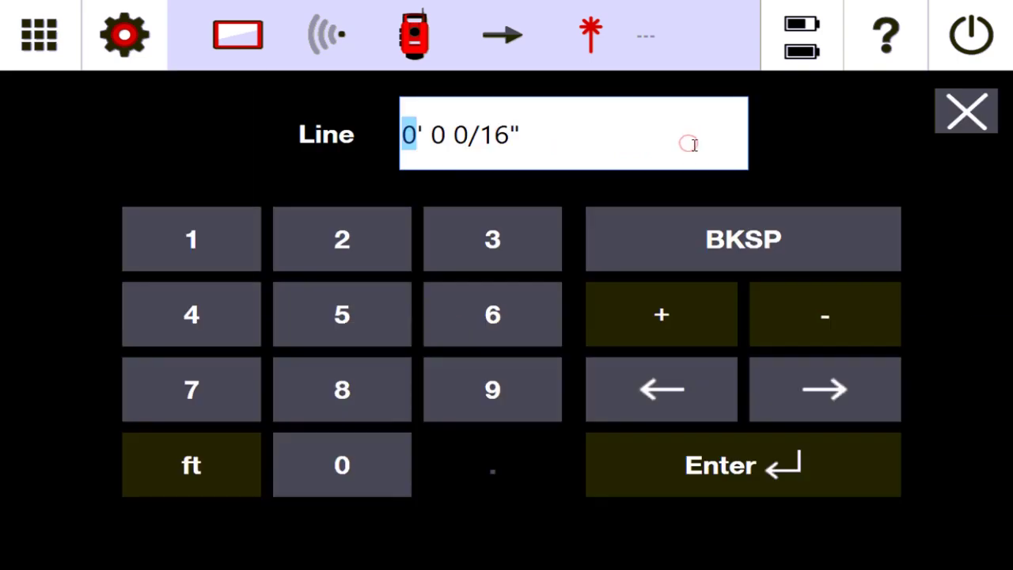
text(70)
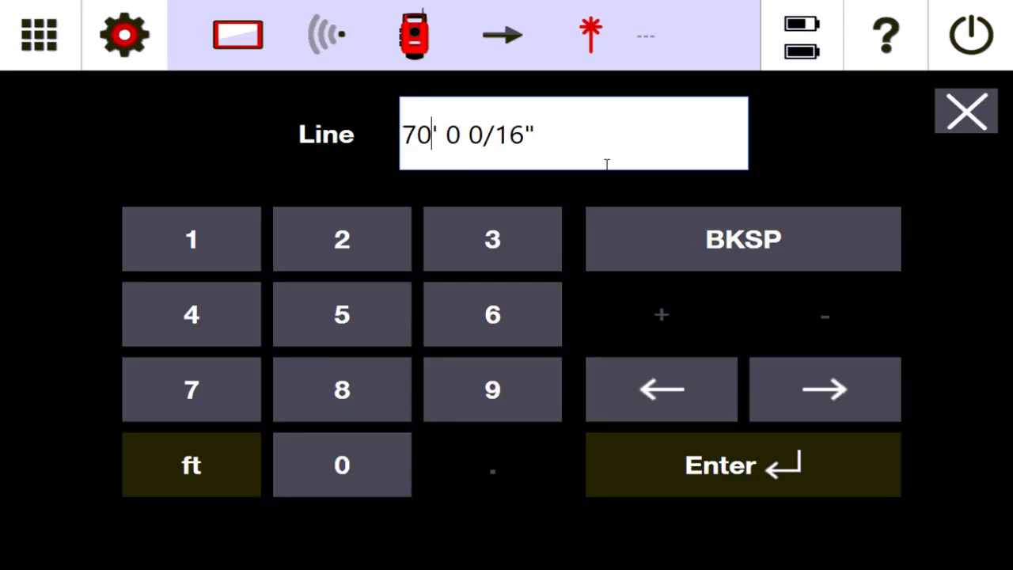
key(BackSpace)
key(BackSpace)
text(10)
click(742, 463)
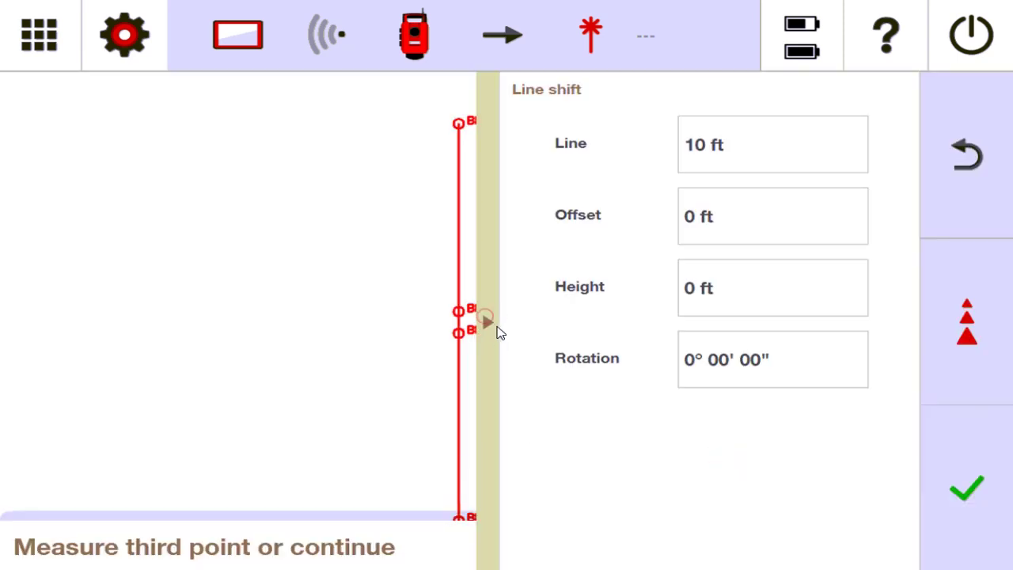
click(433, 328)
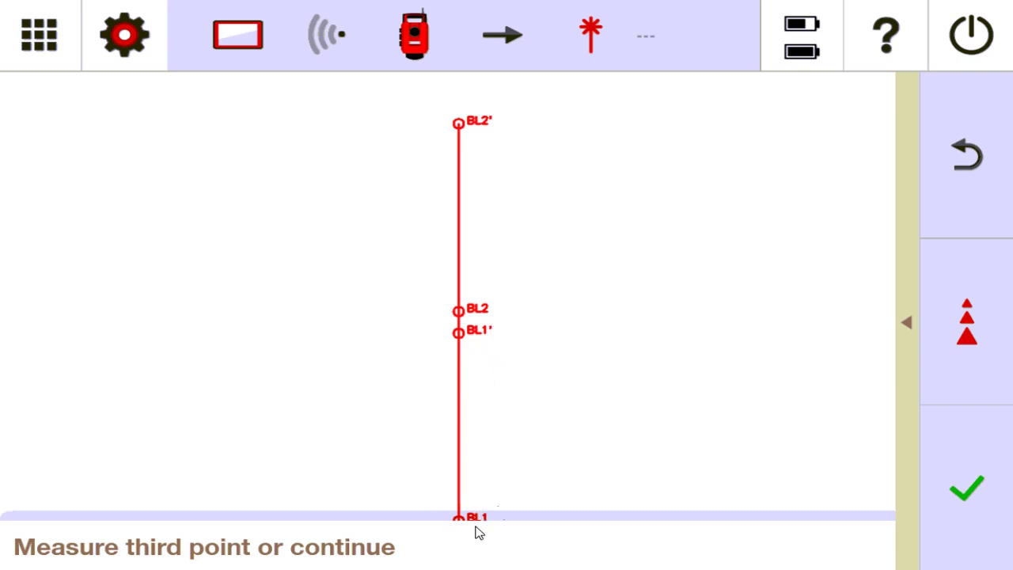
click(908, 324)
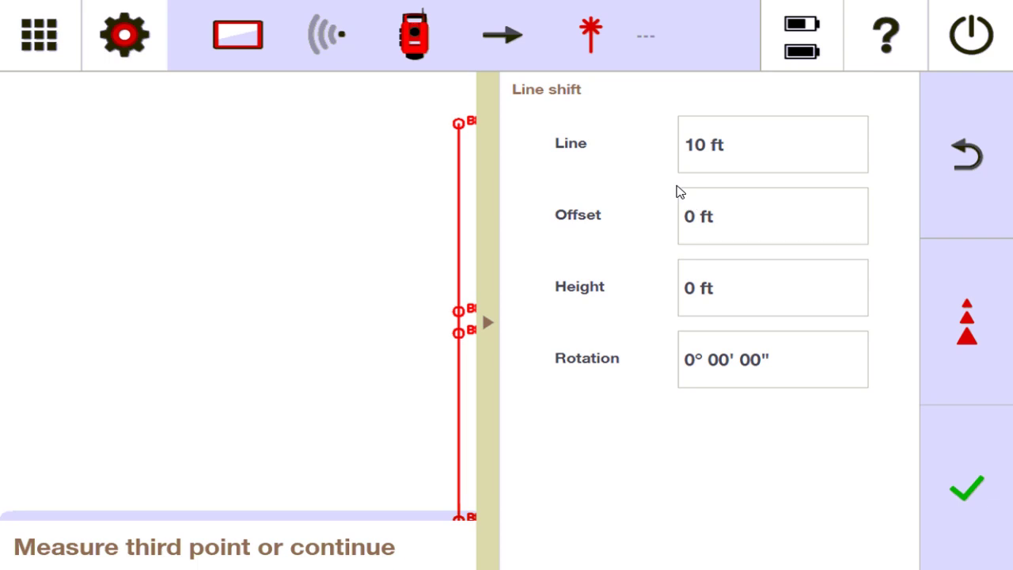
Reset the Line shift to 0 ft and set a 5 ft Offset to view the parallel line
click(704, 145)
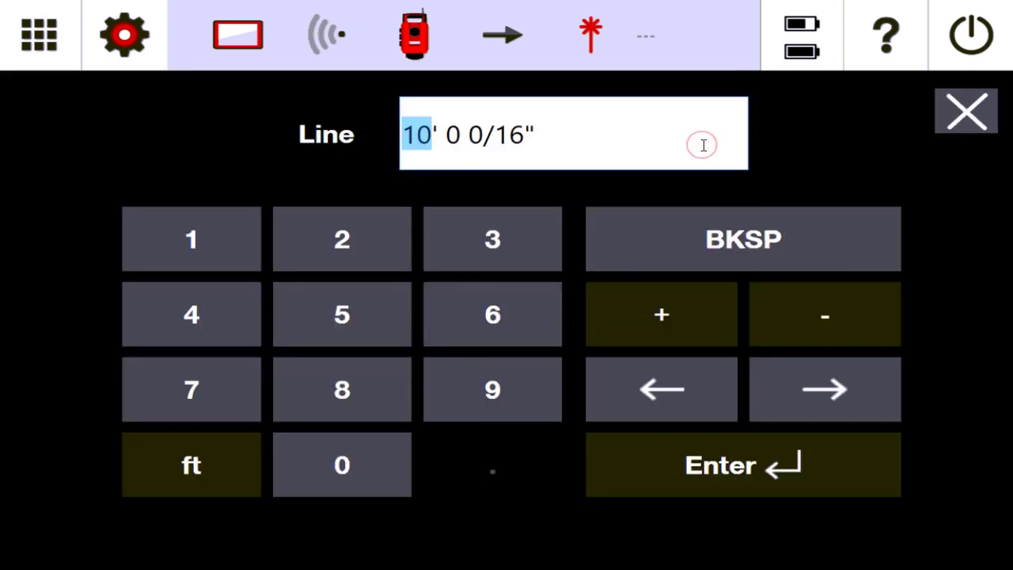
text(0)
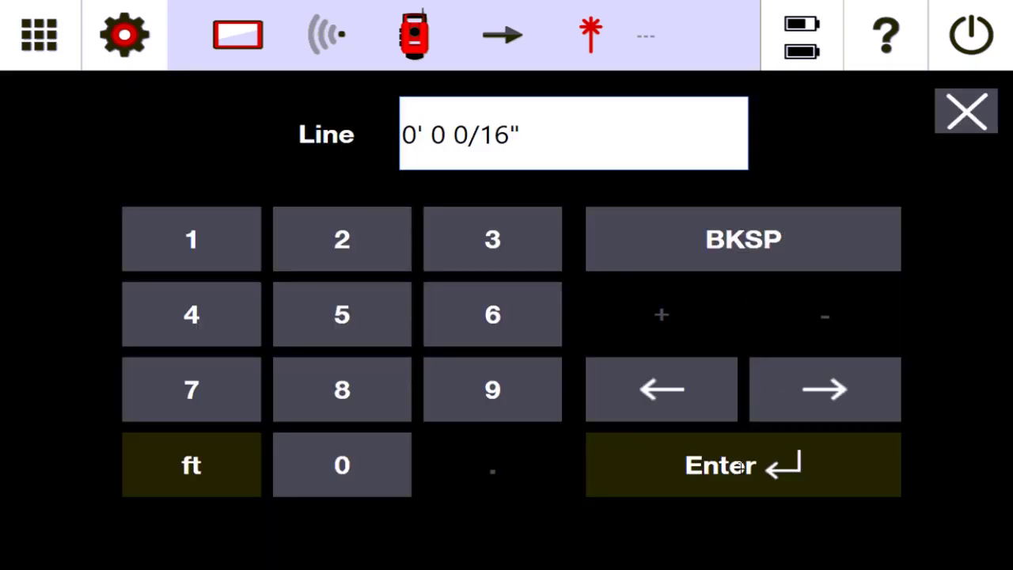
click(746, 484)
click(704, 220)
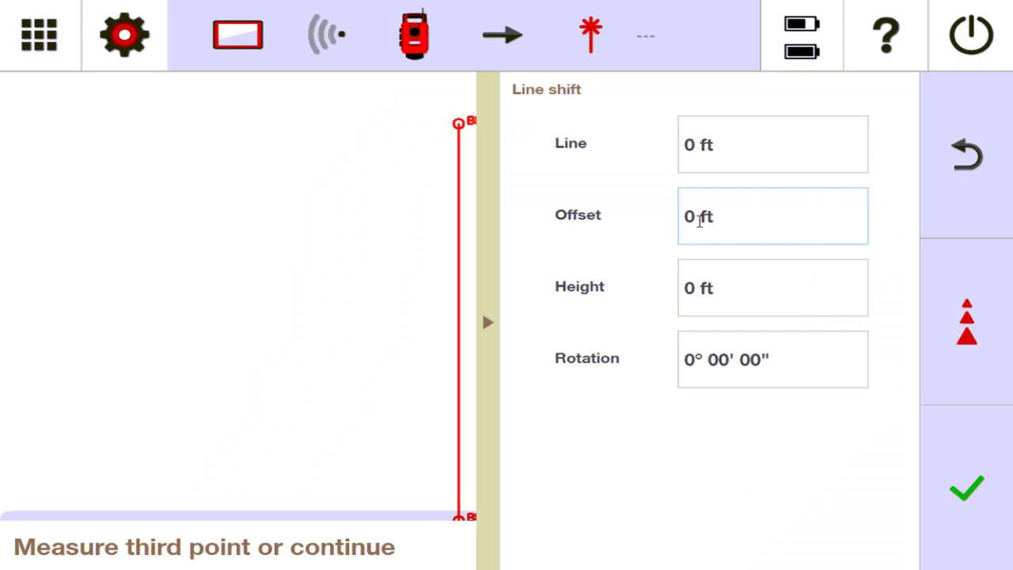
click(754, 219)
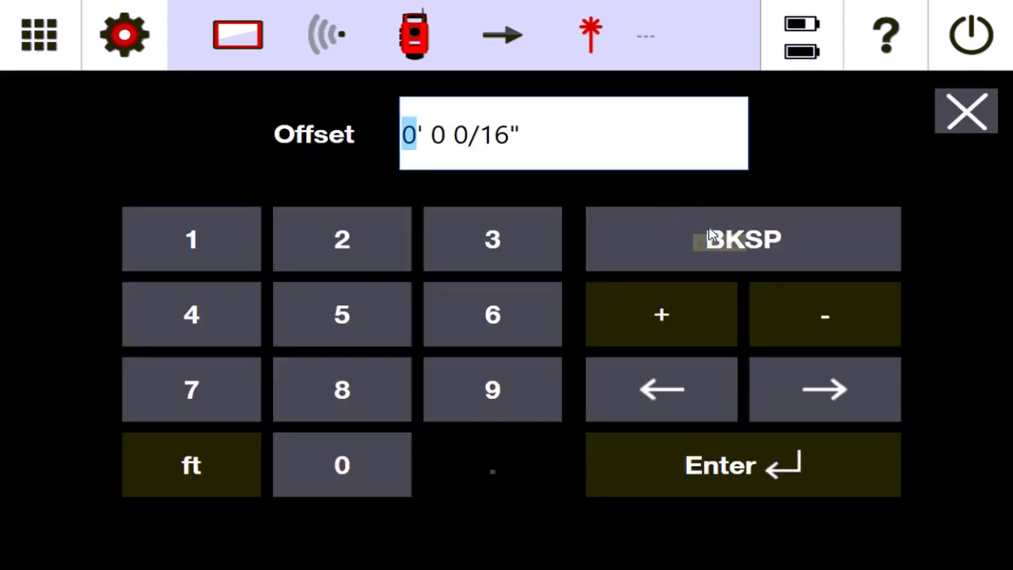
text(5)
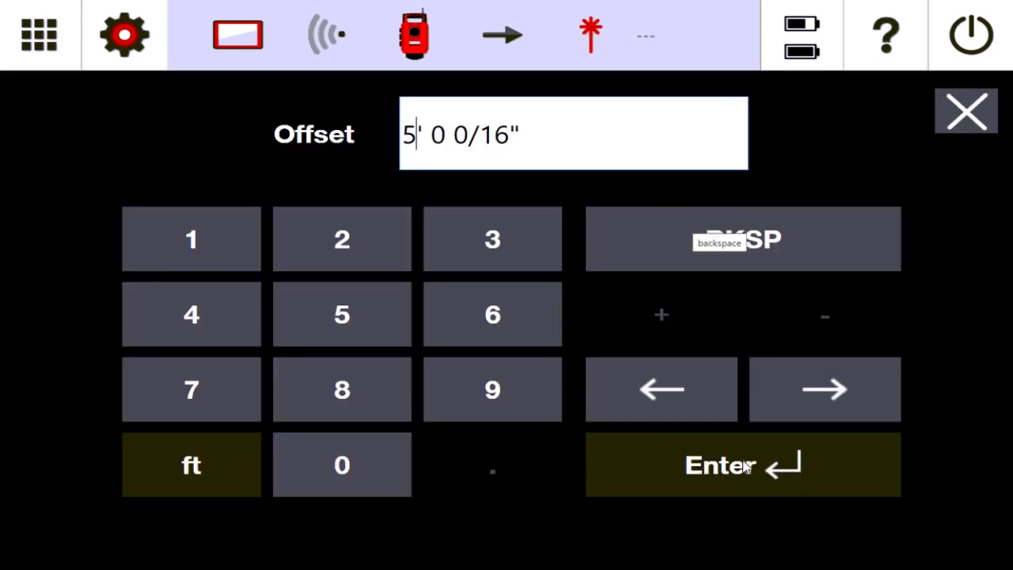
click(737, 475)
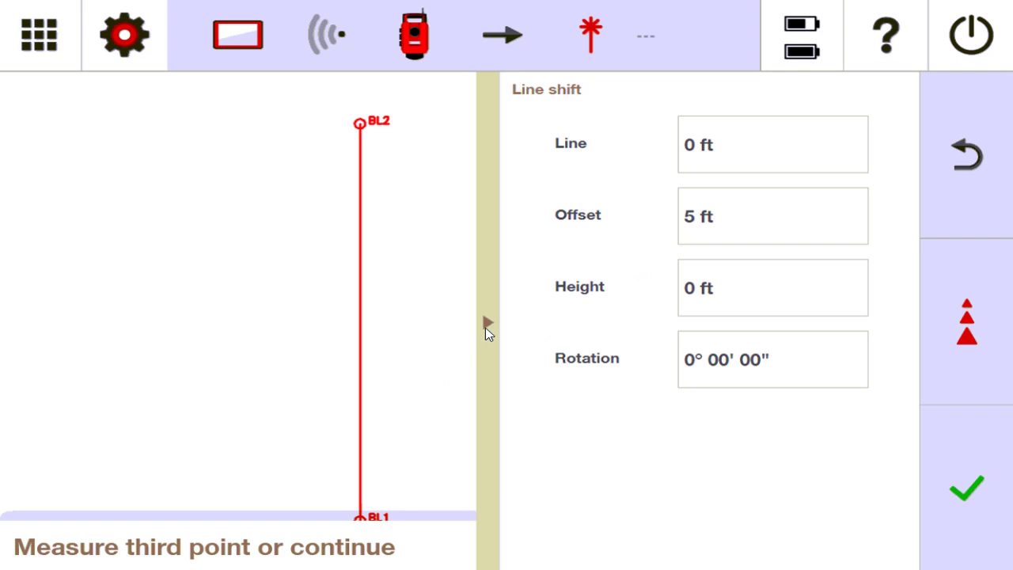
click(489, 322)
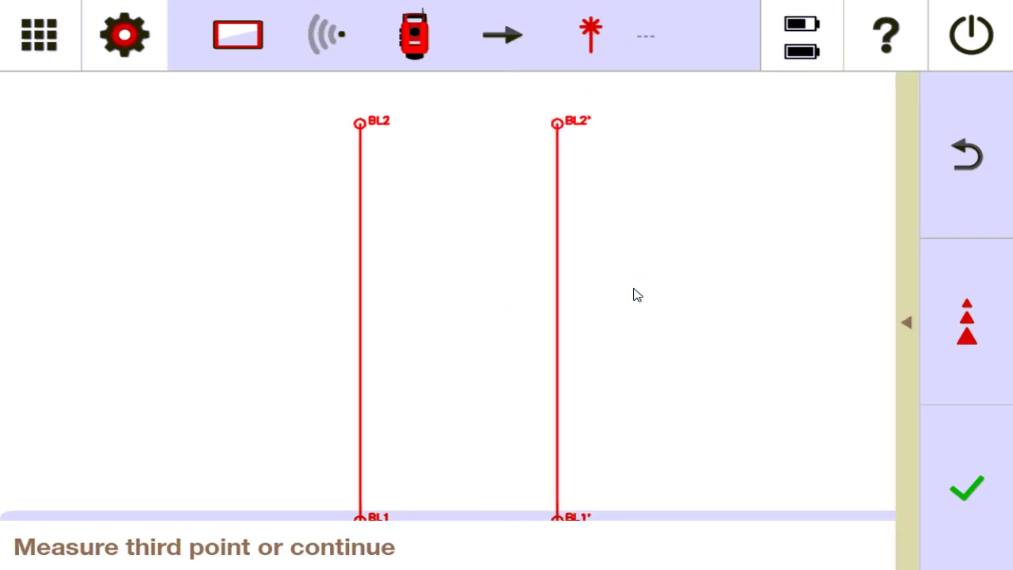
Reset the line shift Offset to 0 ft
click(908, 323)
click(708, 211)
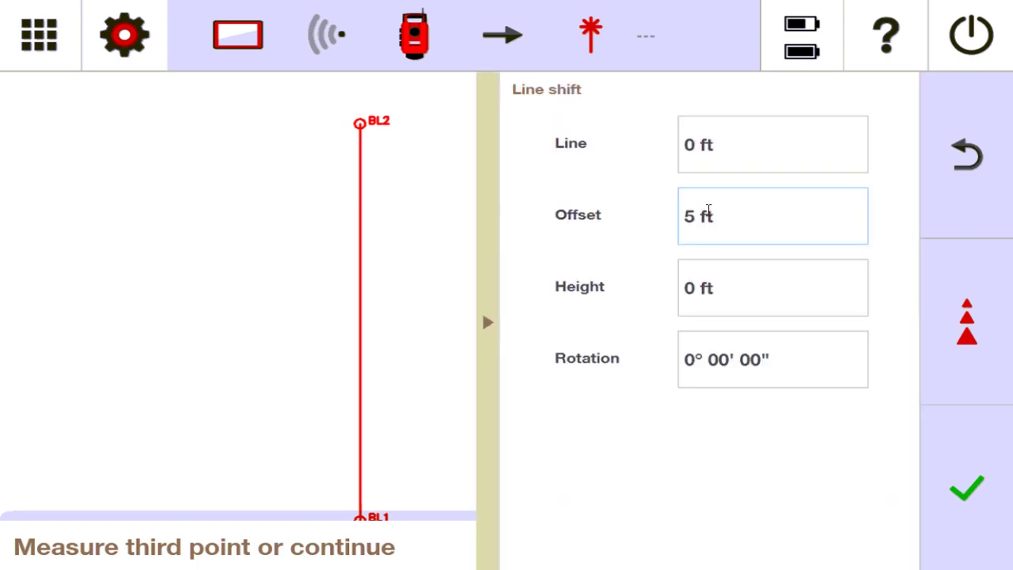
click(701, 221)
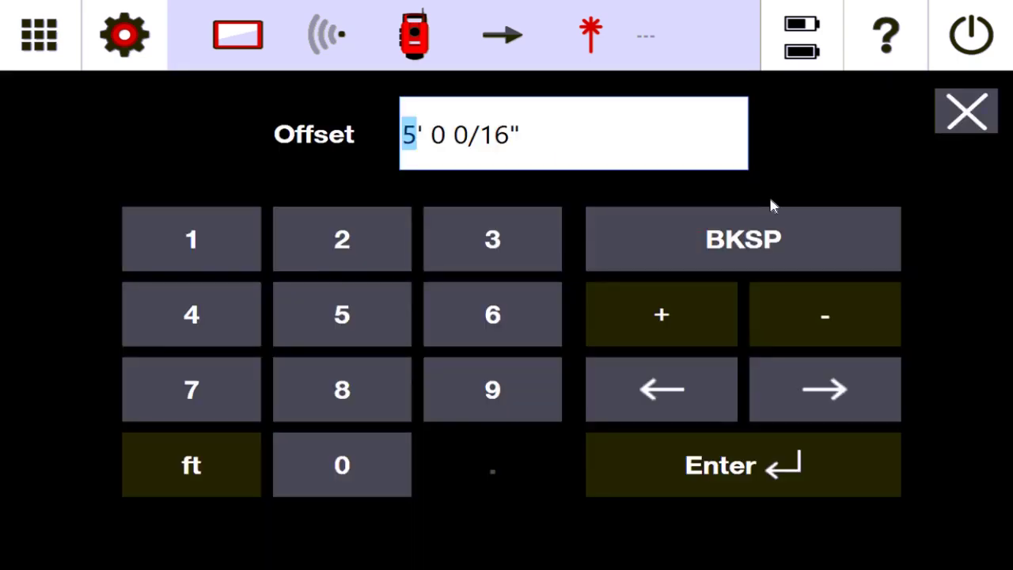
text(0)
click(812, 449)
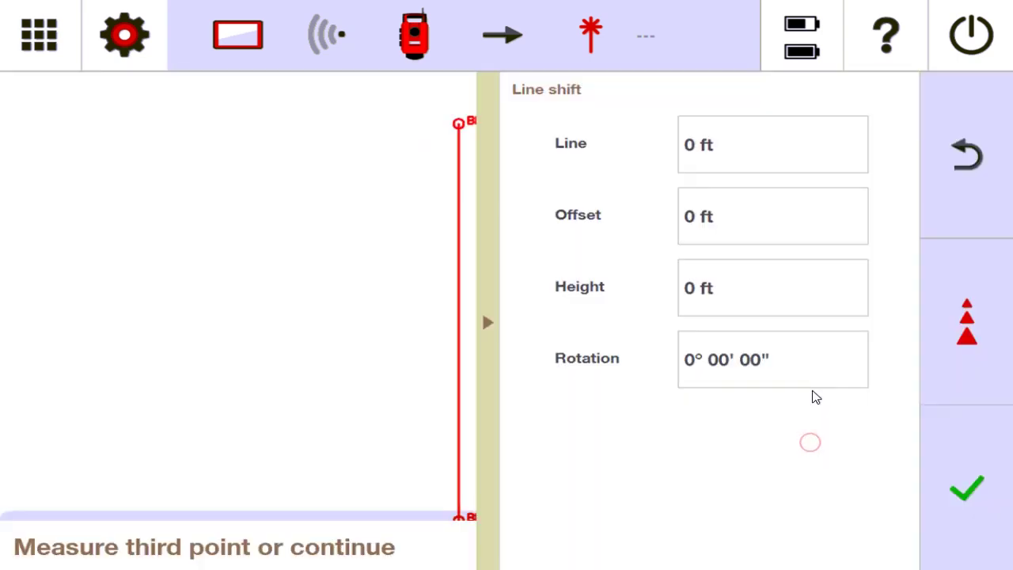
Set the line shift Rotation to 45° and check the angled BL1'–BL2' line
click(692, 362)
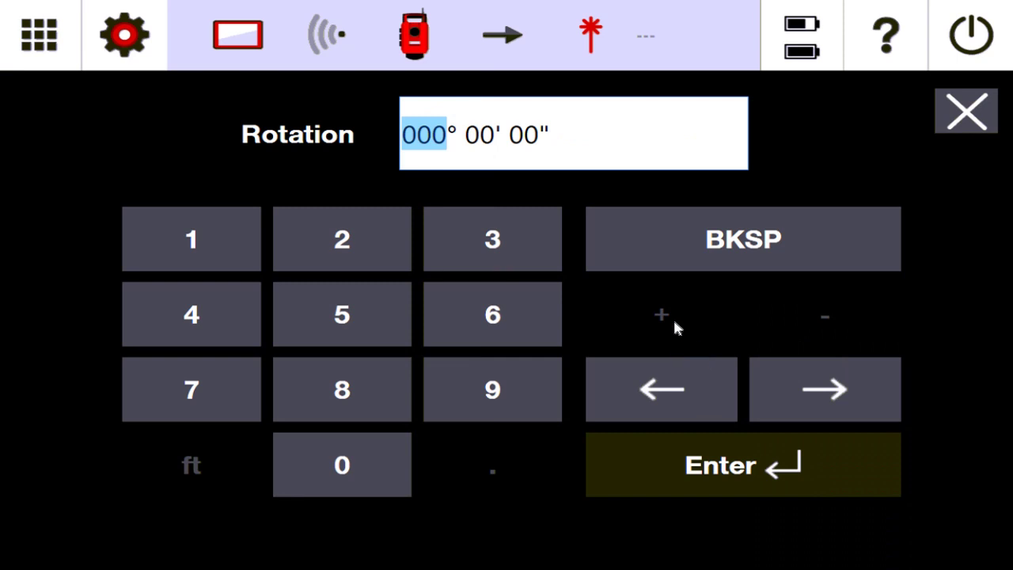
text(45)
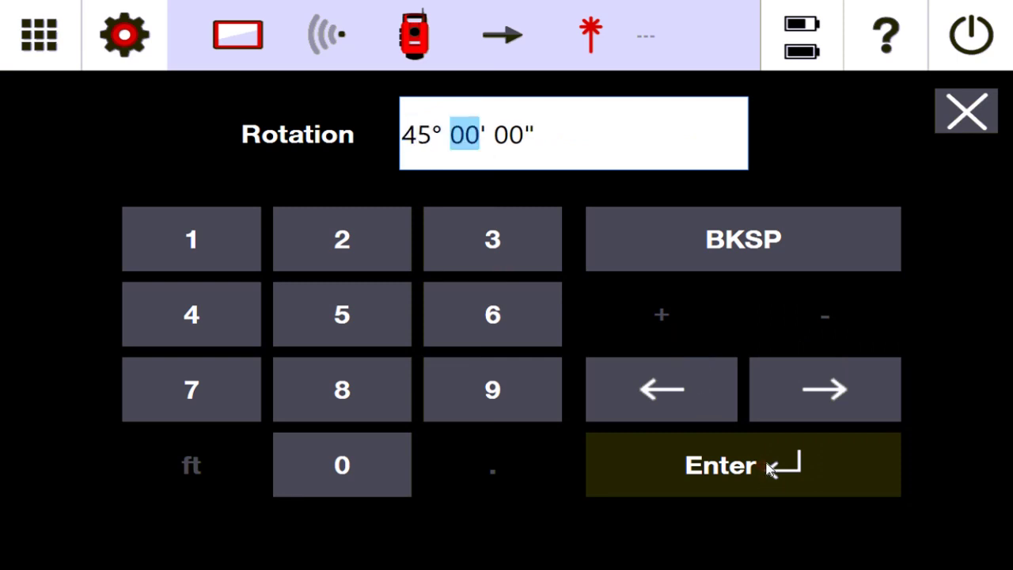
click(770, 468)
click(488, 324)
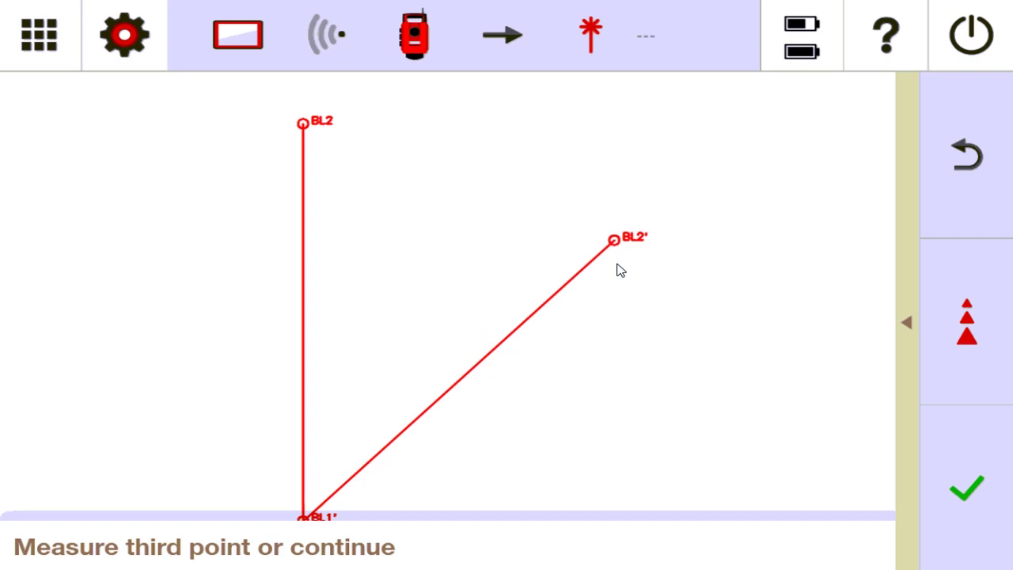
click(905, 326)
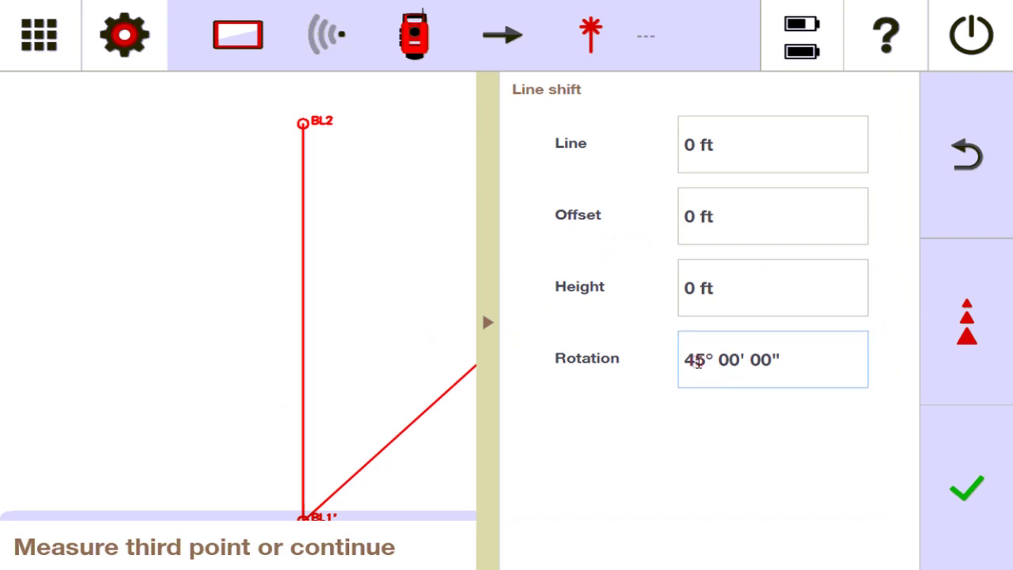
Reset Rotation to 0° and accept the line to show Station 1 coordinates
click(697, 361)
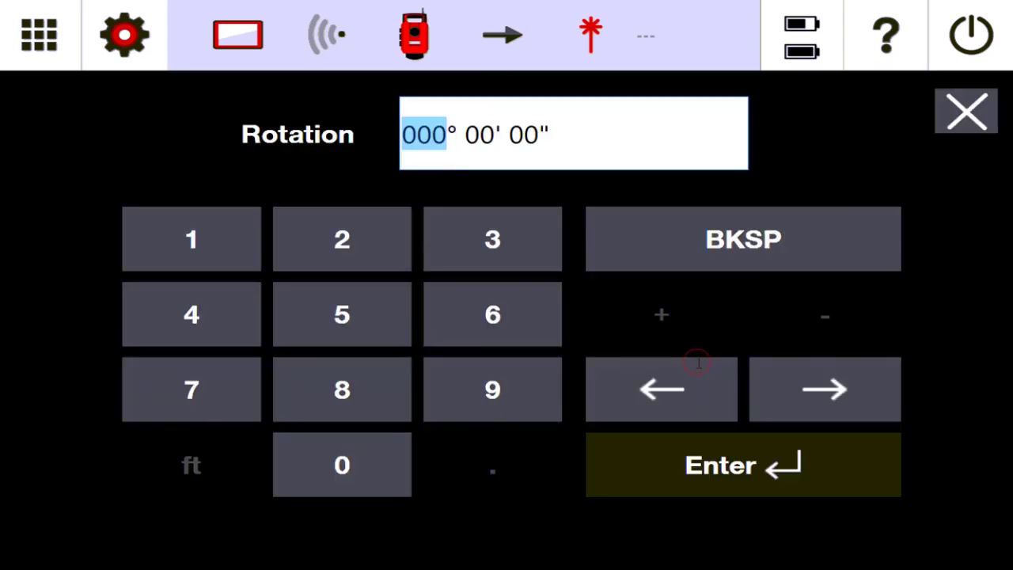
click(788, 458)
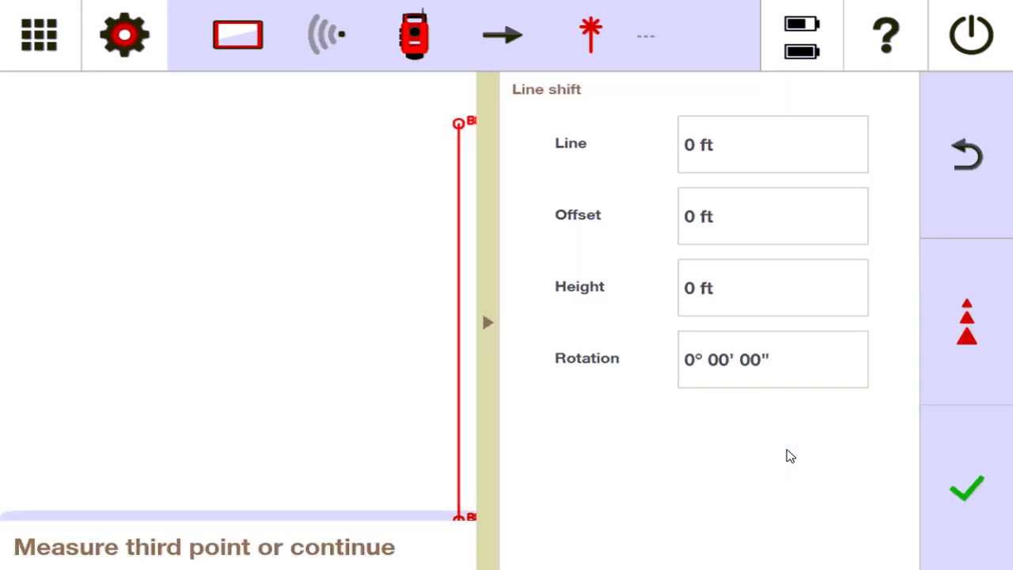
click(968, 490)
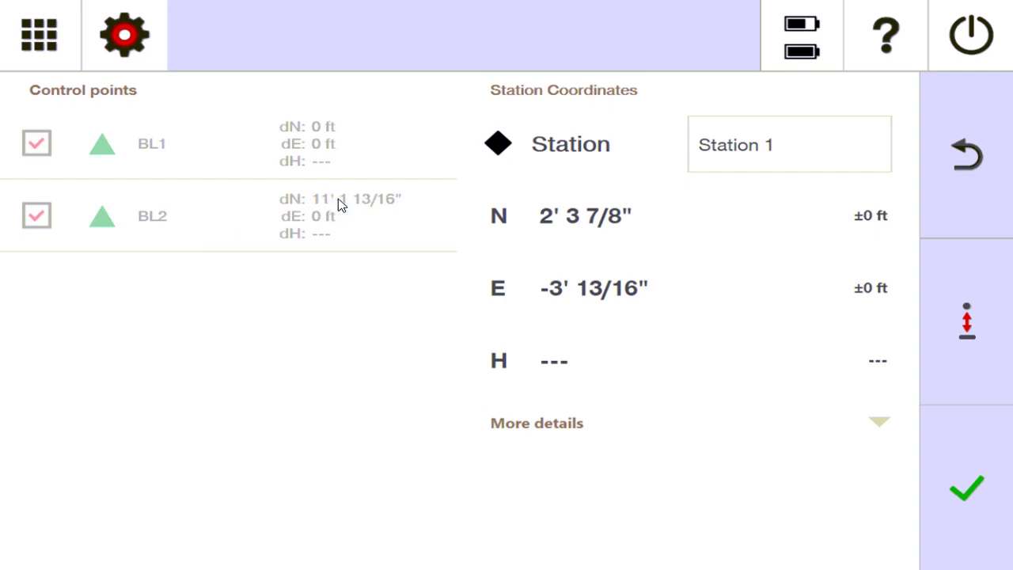
Look through General Settings, then return to Station Coordinates
click(131, 37)
click(130, 120)
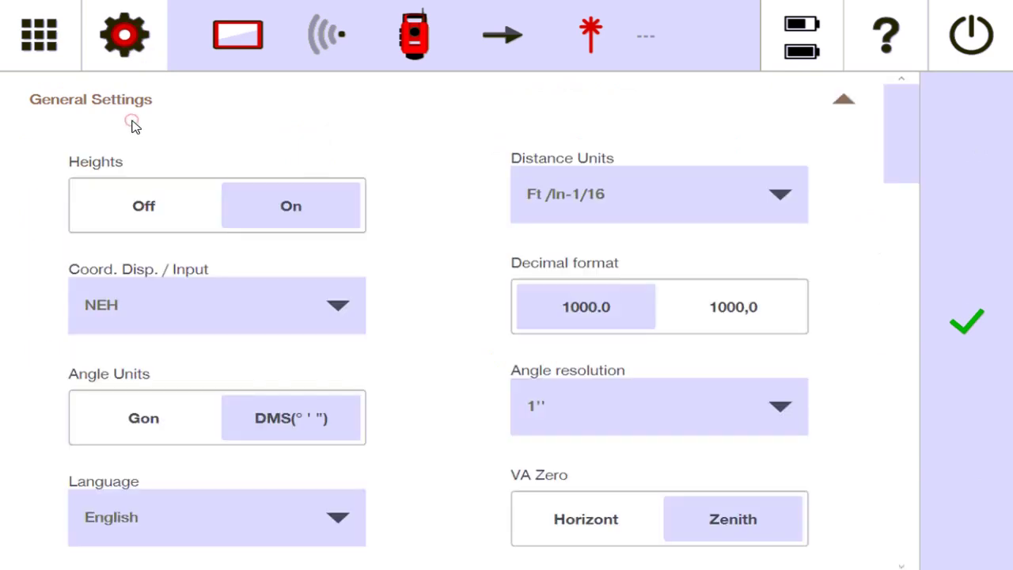
click(965, 322)
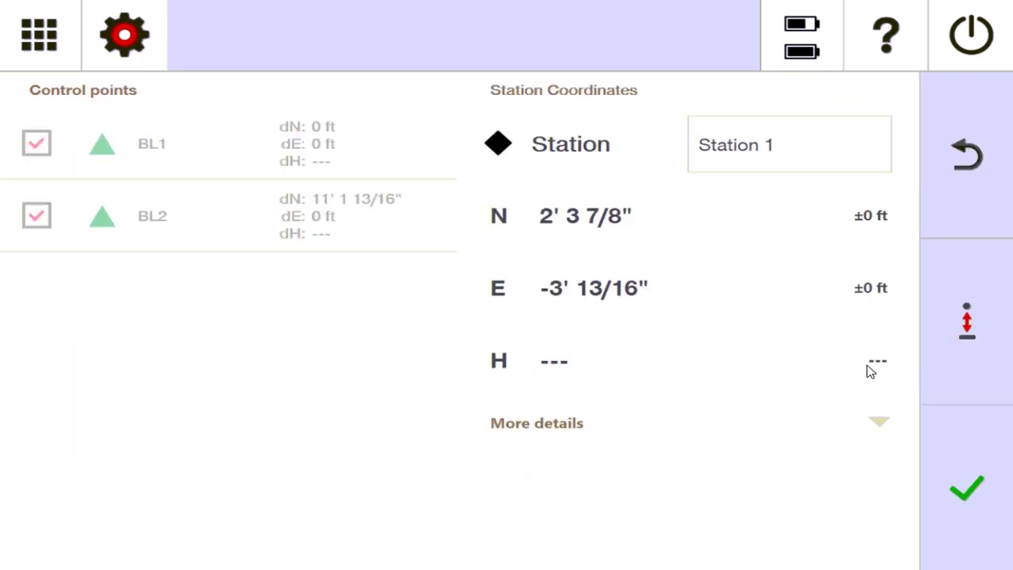
Use manual height with BM Height 0 ft and measure the benchmark
click(969, 325)
click(165, 221)
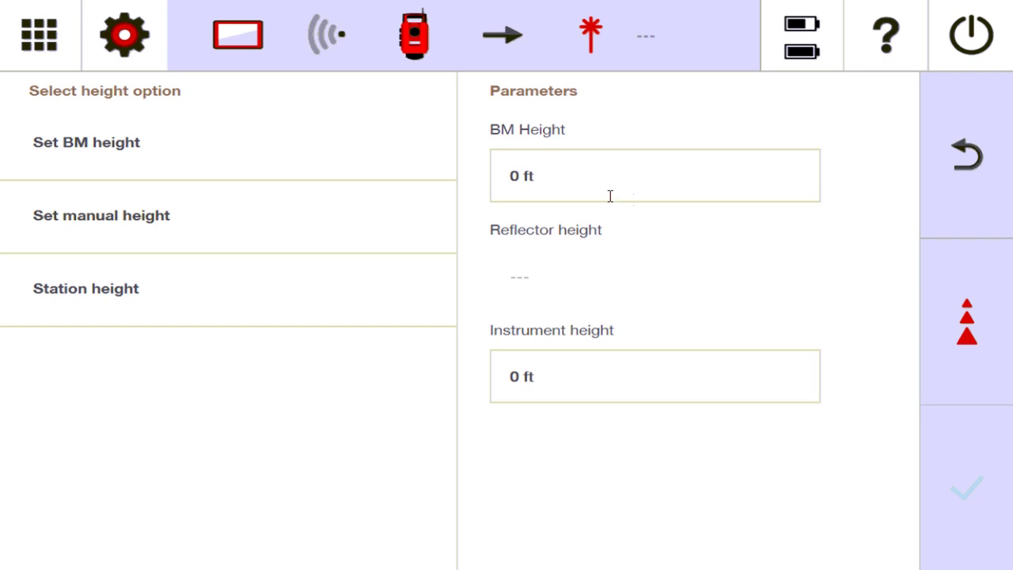
click(975, 322)
Accept station height H -4' 1 1/16" and finish stationing to the main menu
click(971, 488)
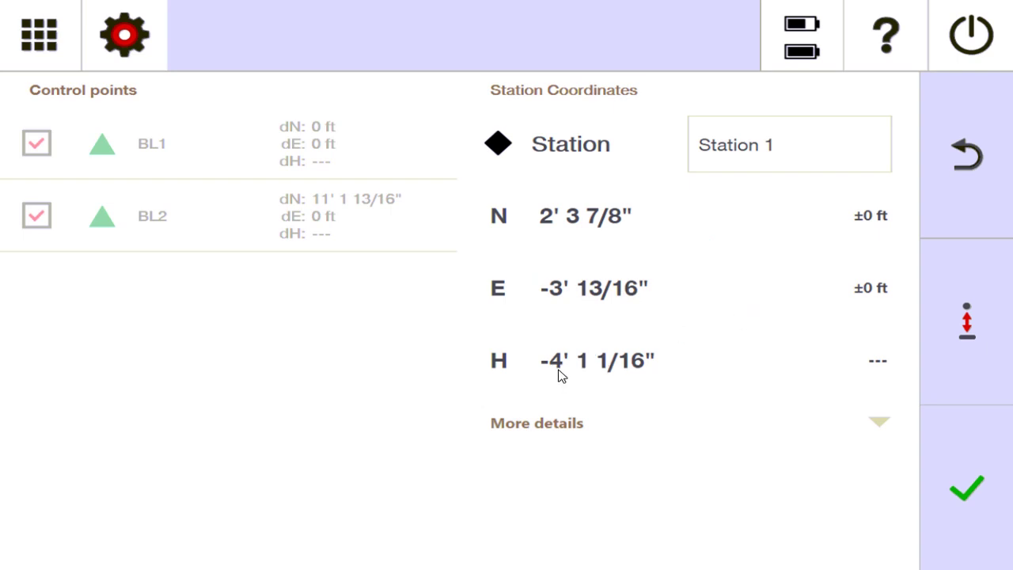
click(976, 497)
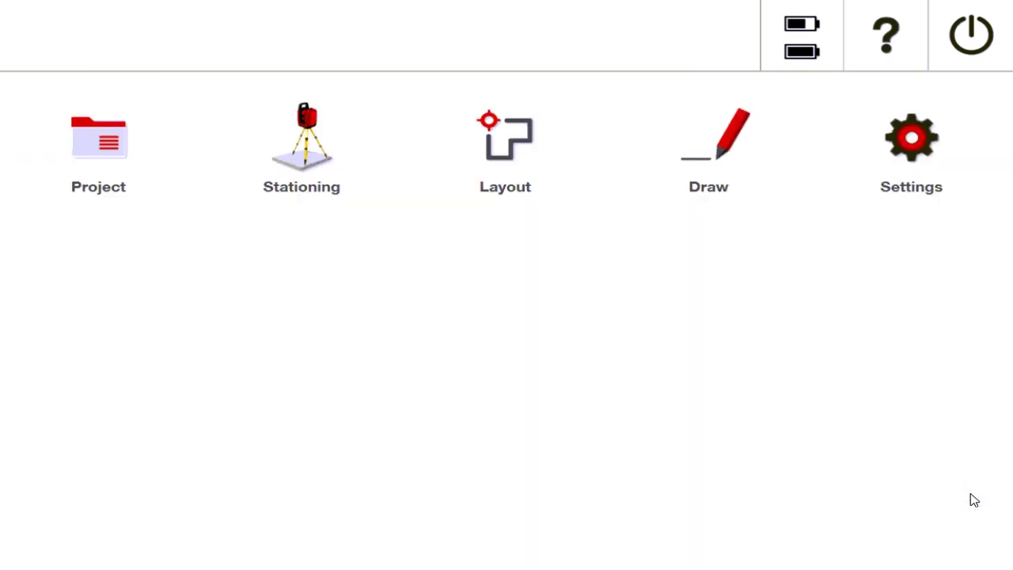